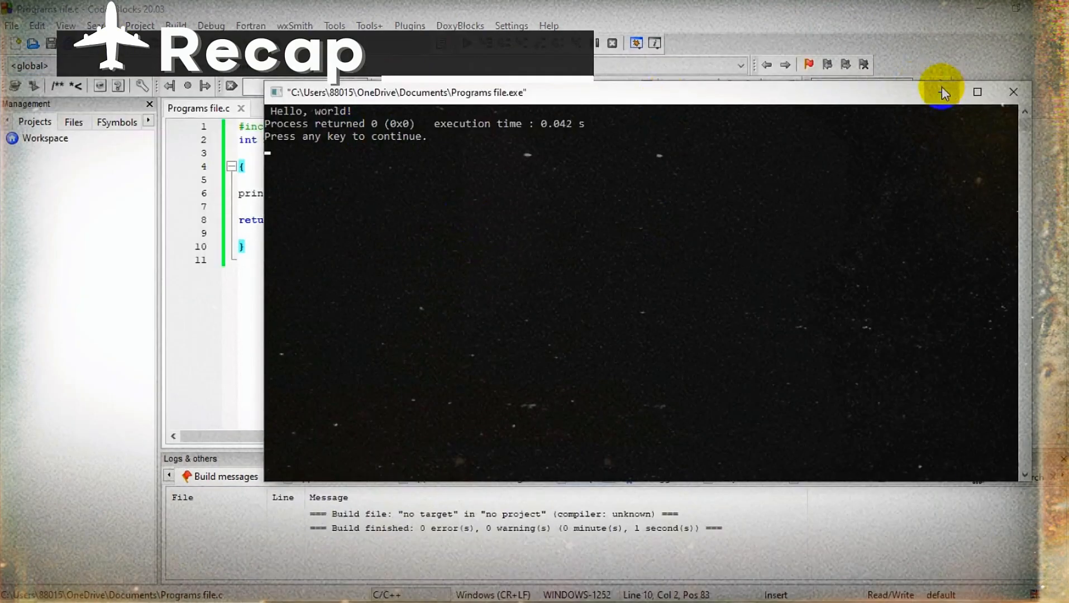
left_click(942, 87)
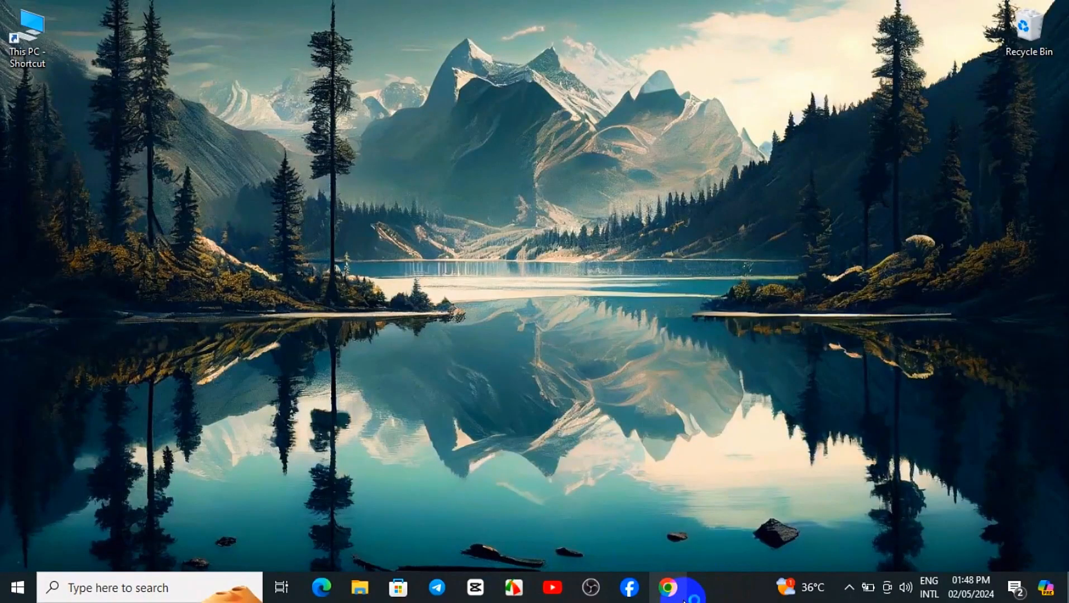
Open Chrome with one of the saved profiles and search Google for "code blocks download".
left_click(684, 598)
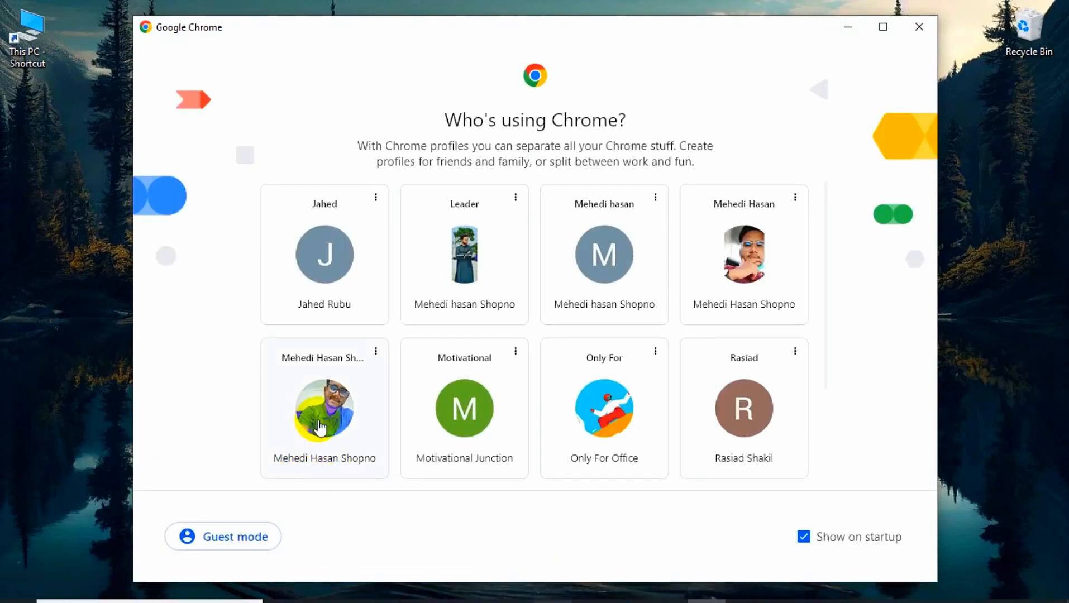
left_click(339, 402)
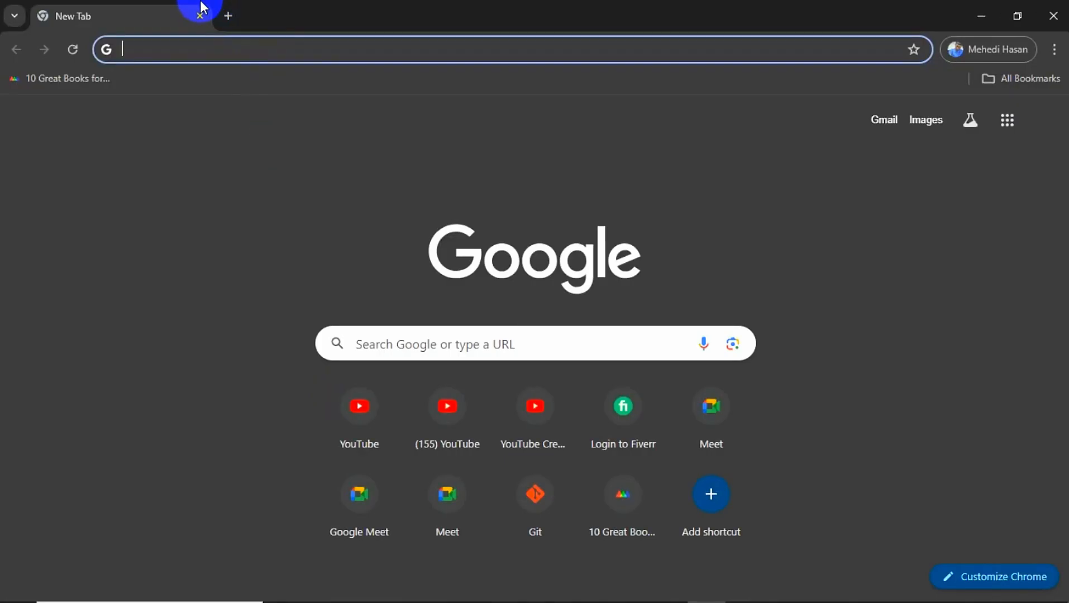
left_click(199, 43)
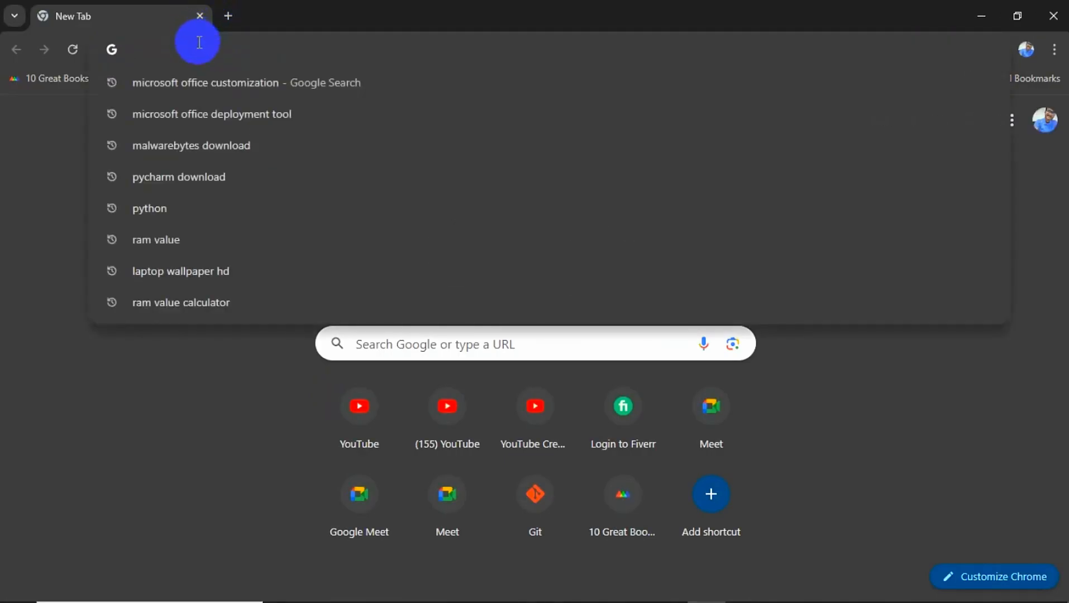
type("Co")
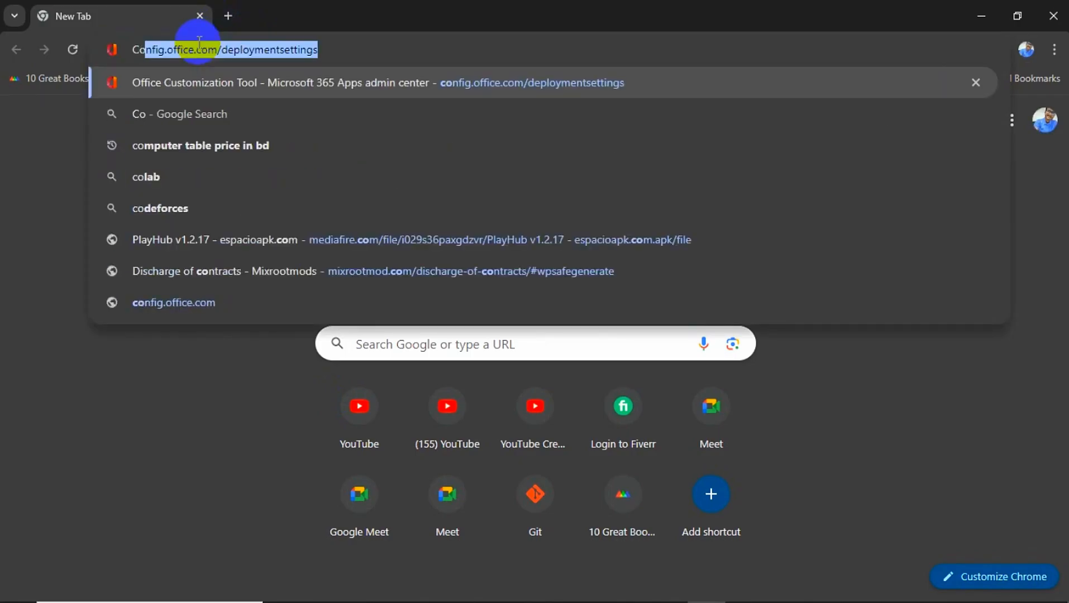
type("deblock")
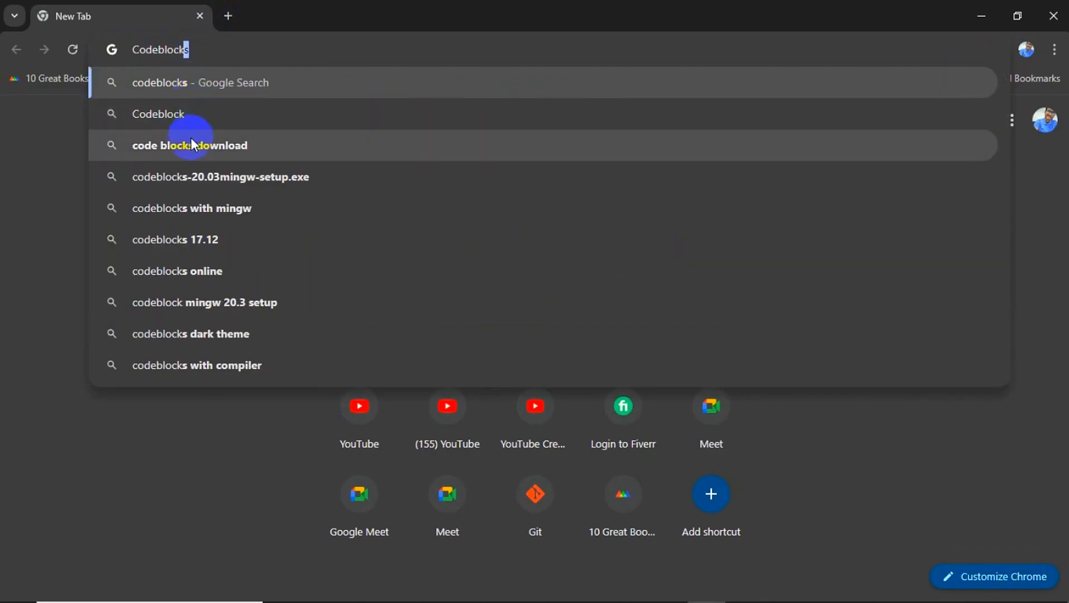
left_click(191, 145)
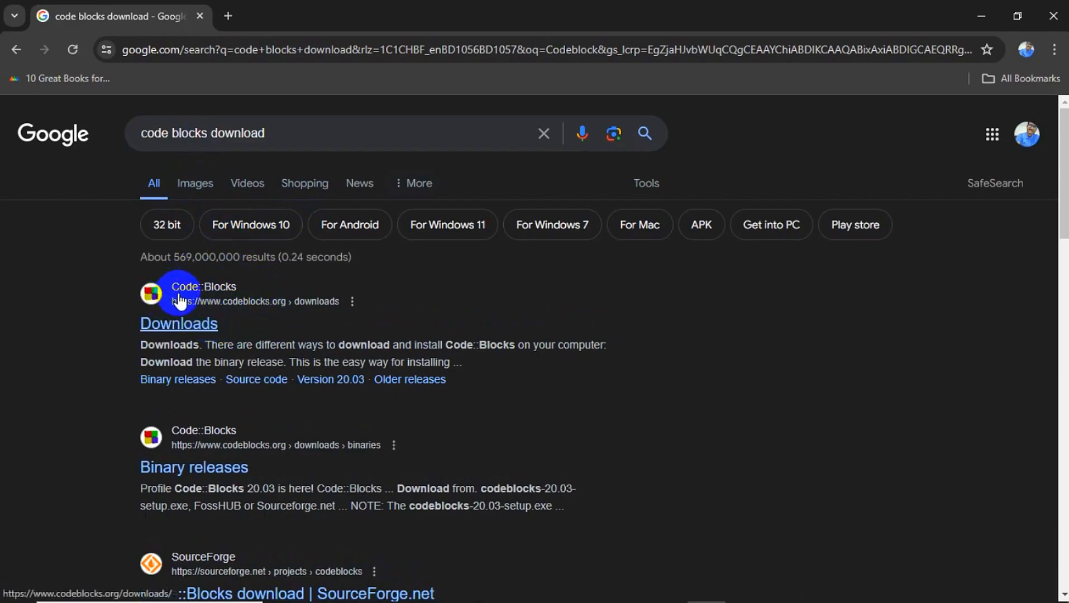
Open the official Code::Blocks Downloads page and go to its binary releases, dismissing the advertisement.
left_click(216, 325)
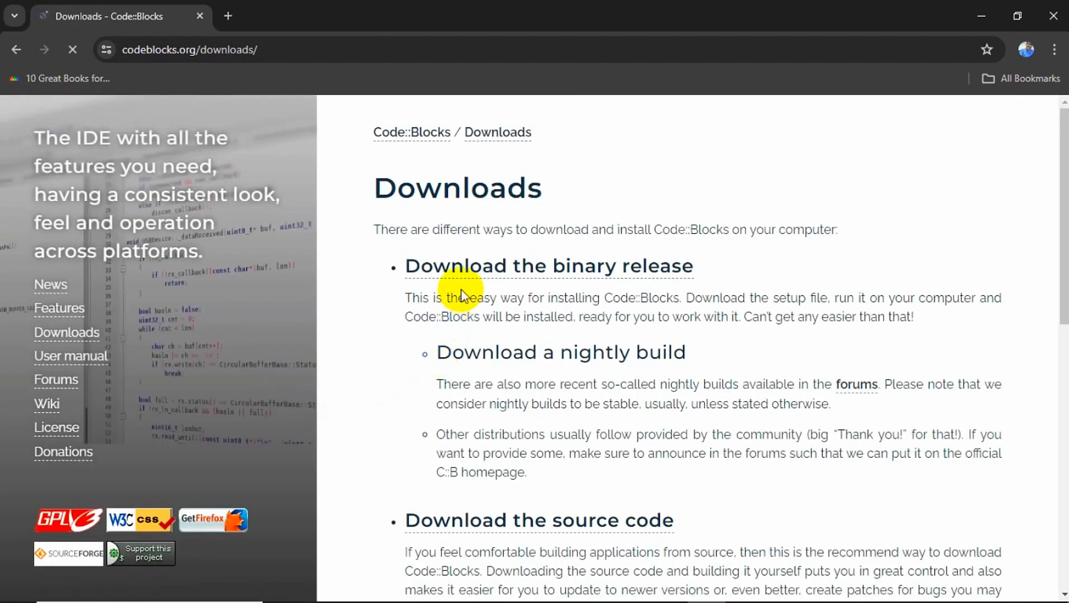
left_click(508, 277)
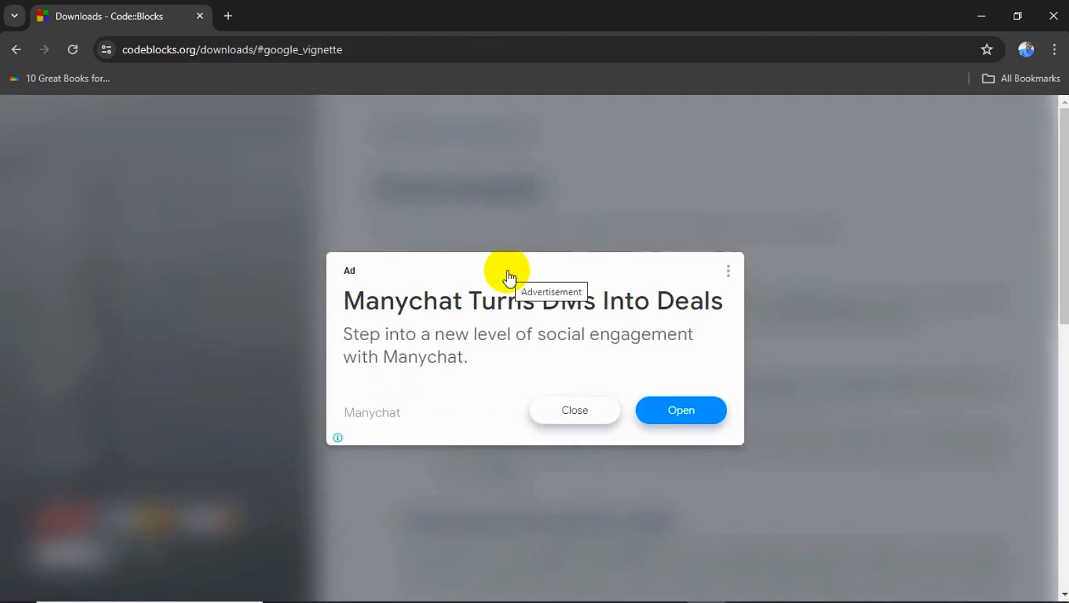
left_click(578, 419)
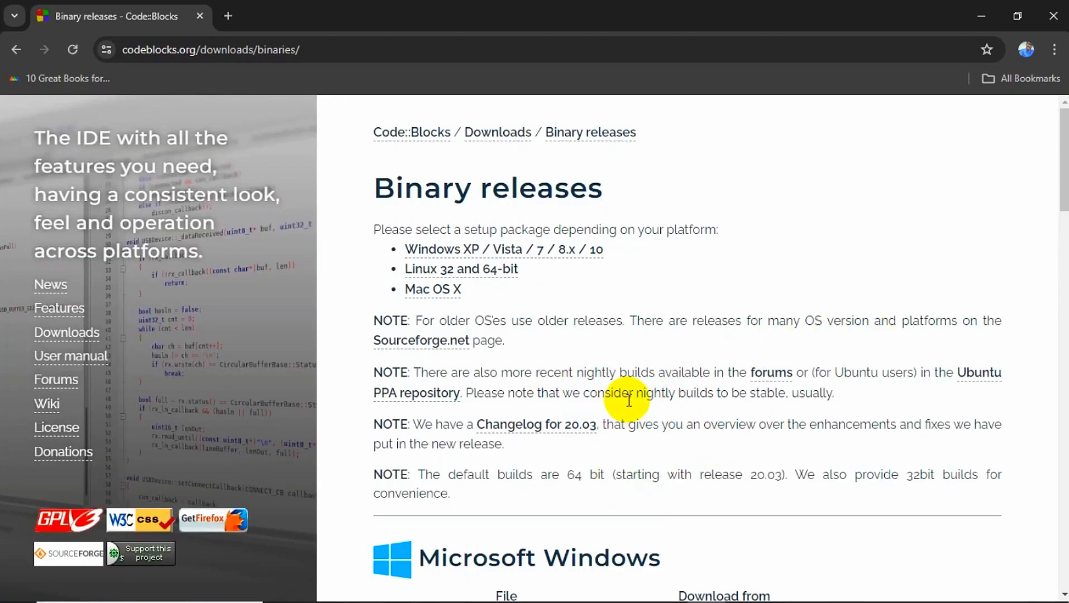
Go to SourceForge from the Microsoft Windows file list and download the latest version, codeblocks-20.03mingw-setup.exe.
scroll(629, 400, "down", 7)
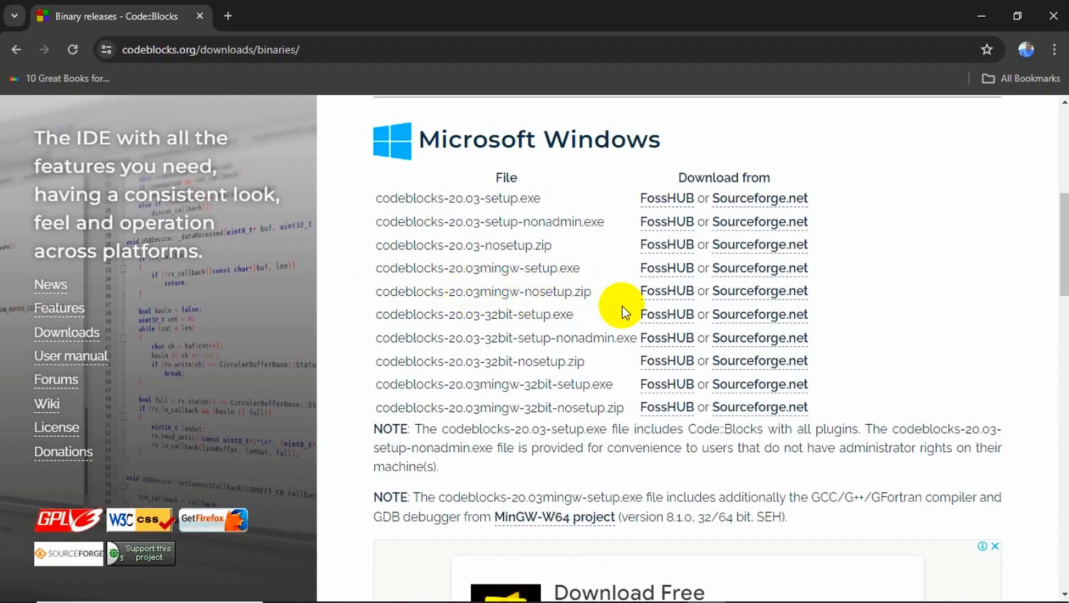
left_click(733, 296)
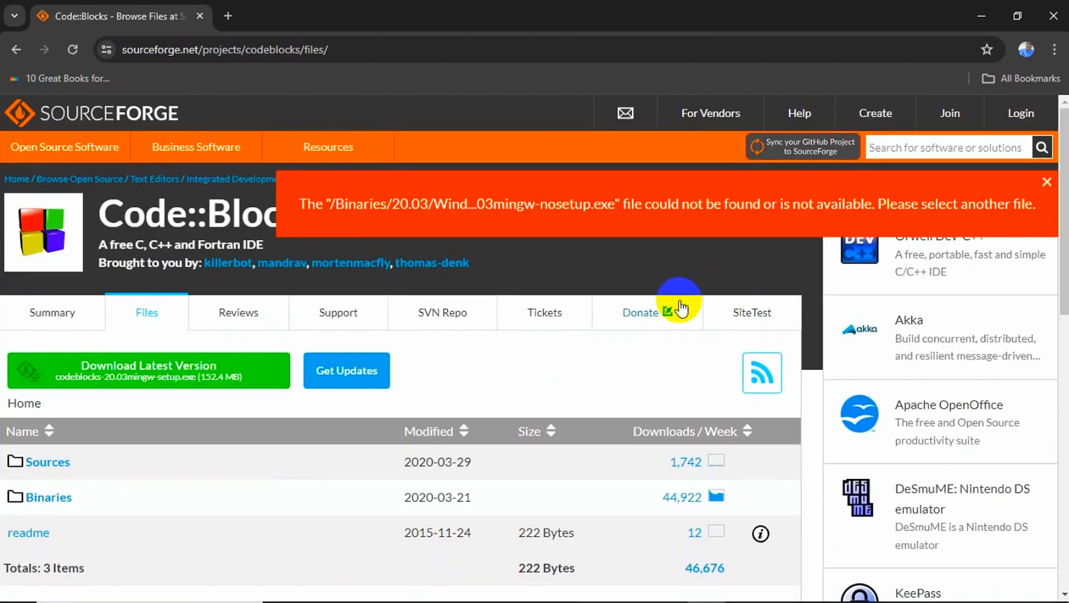
left_click(189, 386)
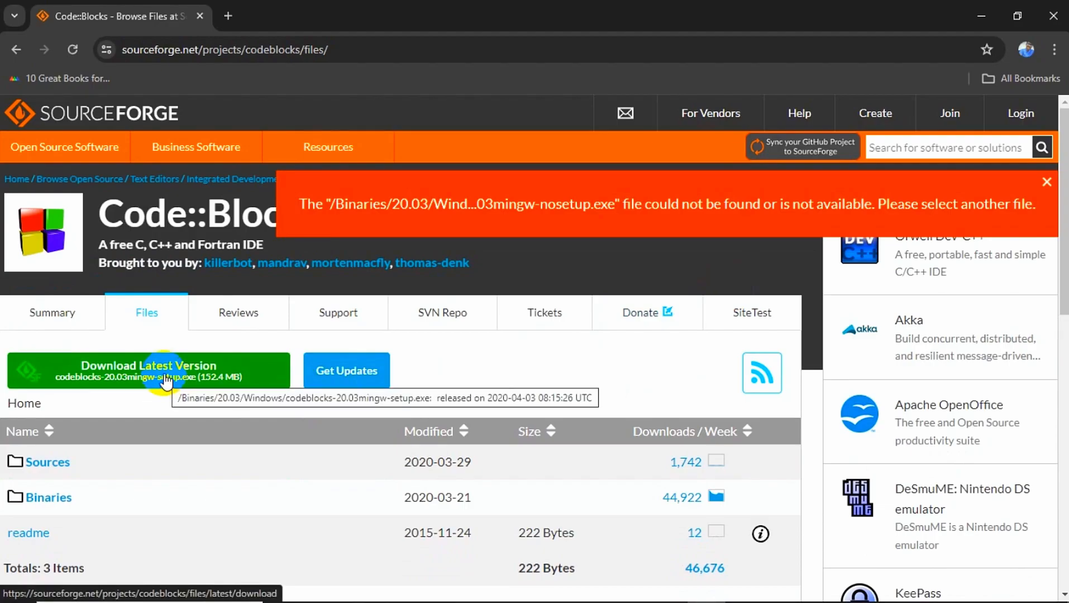
left_click(166, 382)
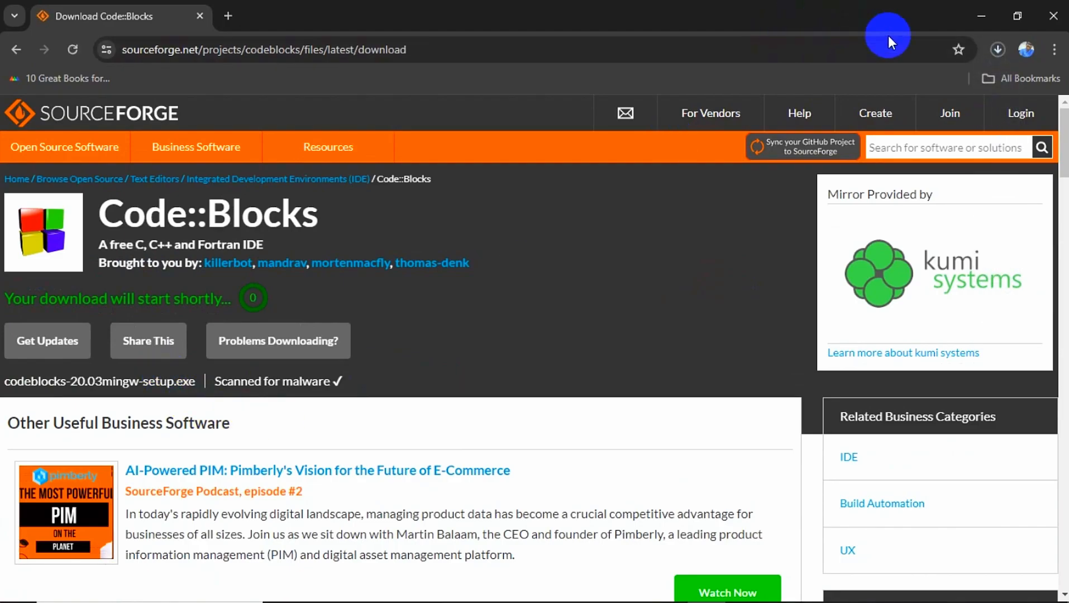
Launch the downloaded codeblocks-20.03mingw setup file and close the browser.
left_click(999, 52)
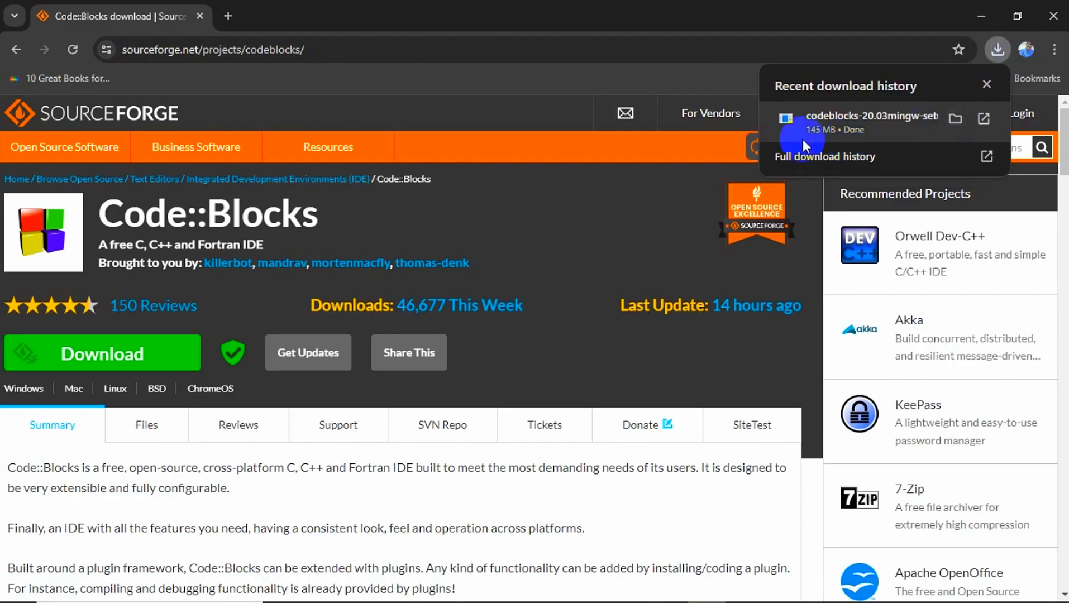
left_click(823, 116)
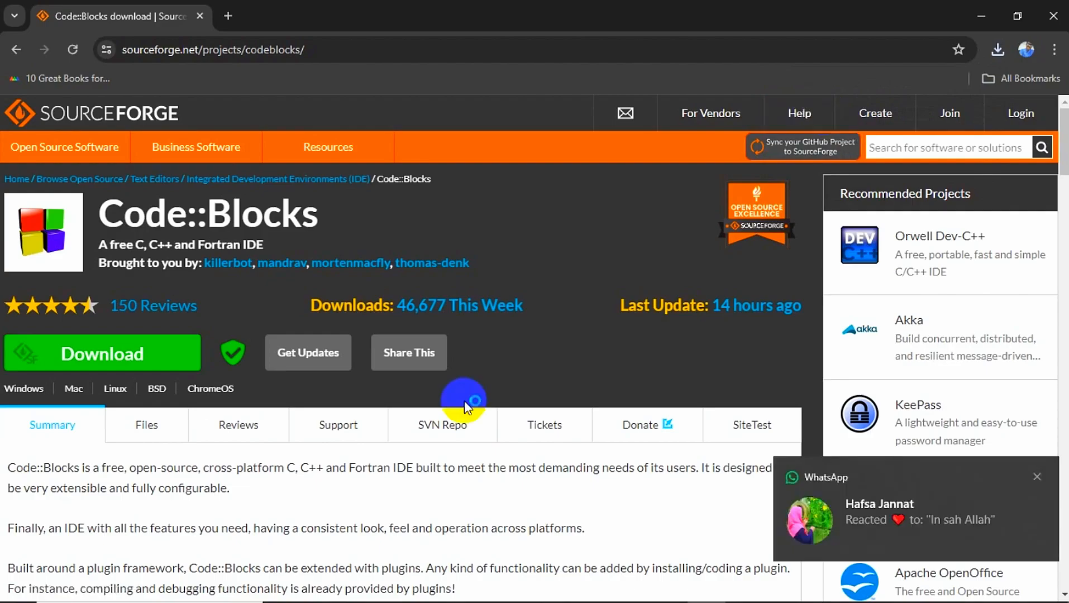
left_click(1058, 9)
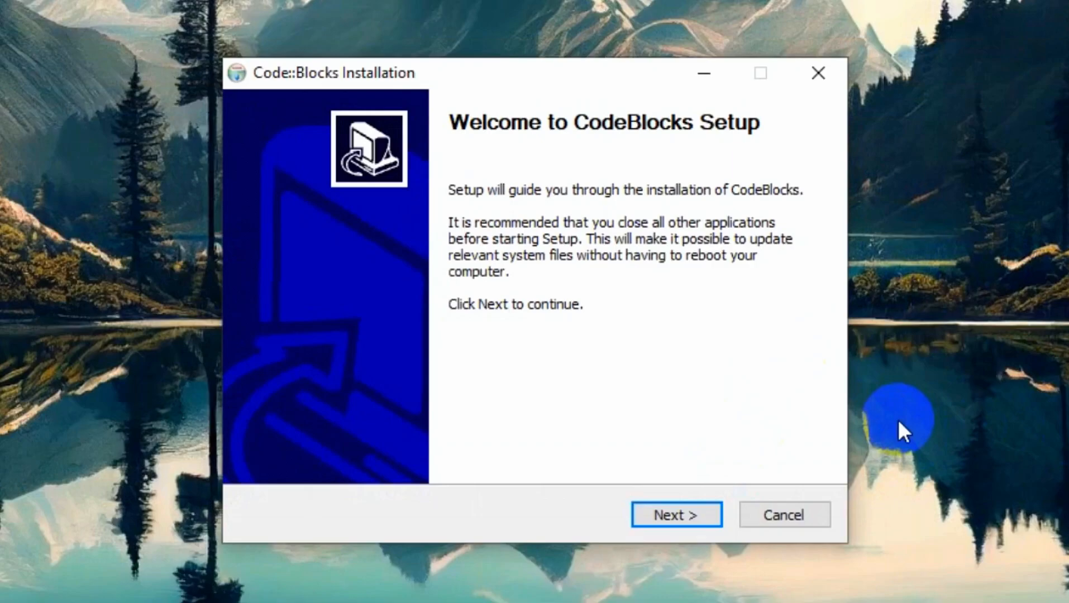
Accept the license and install CodeBlocks with the full set of components in C:\Program Files\CodeBlocks.
left_click(669, 521)
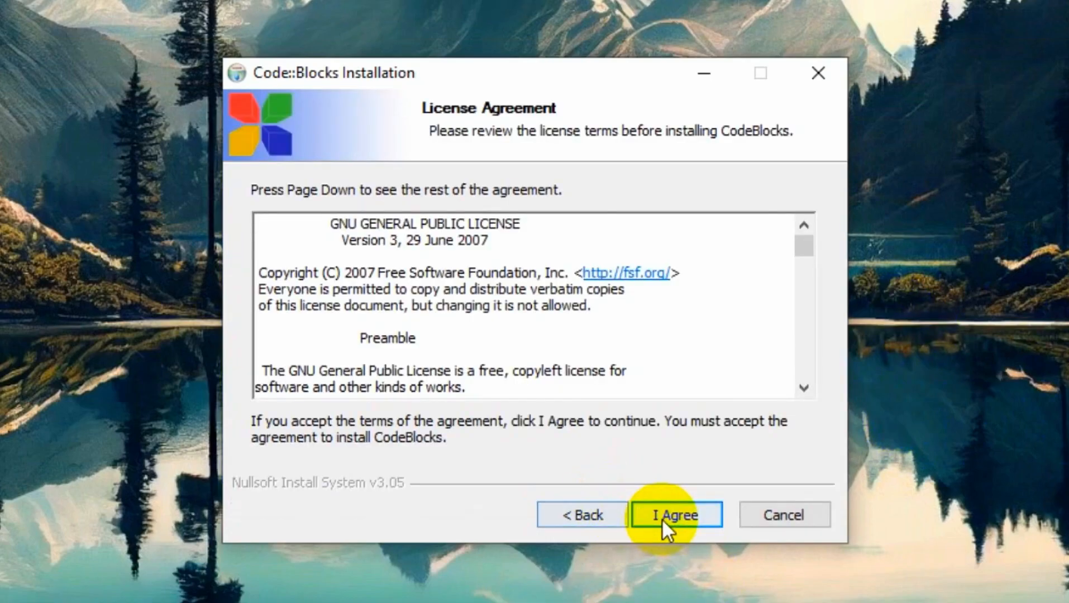
left_click(677, 506)
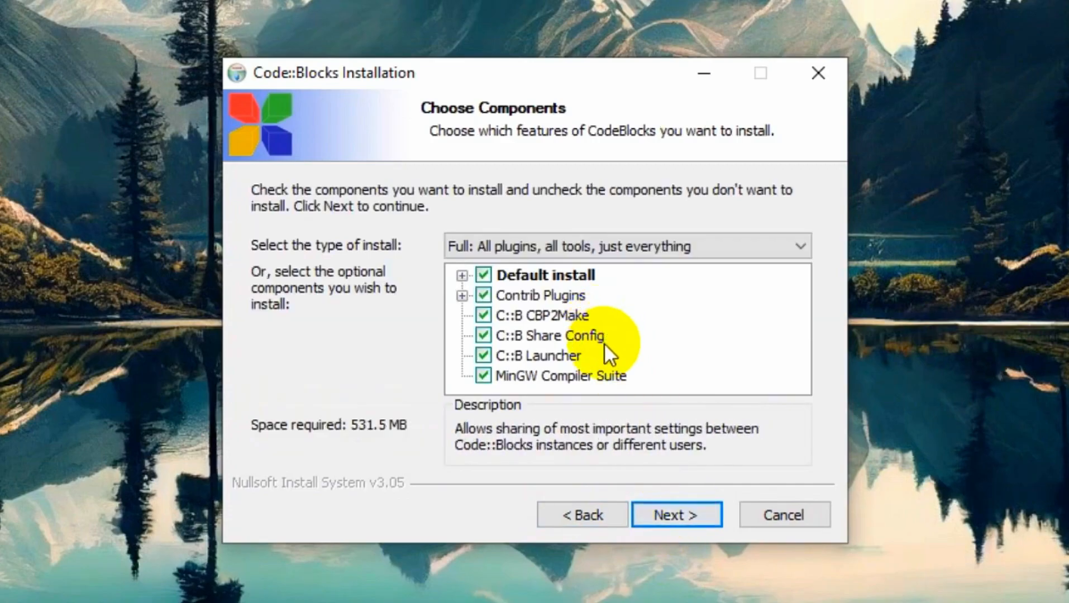
left_click(682, 510)
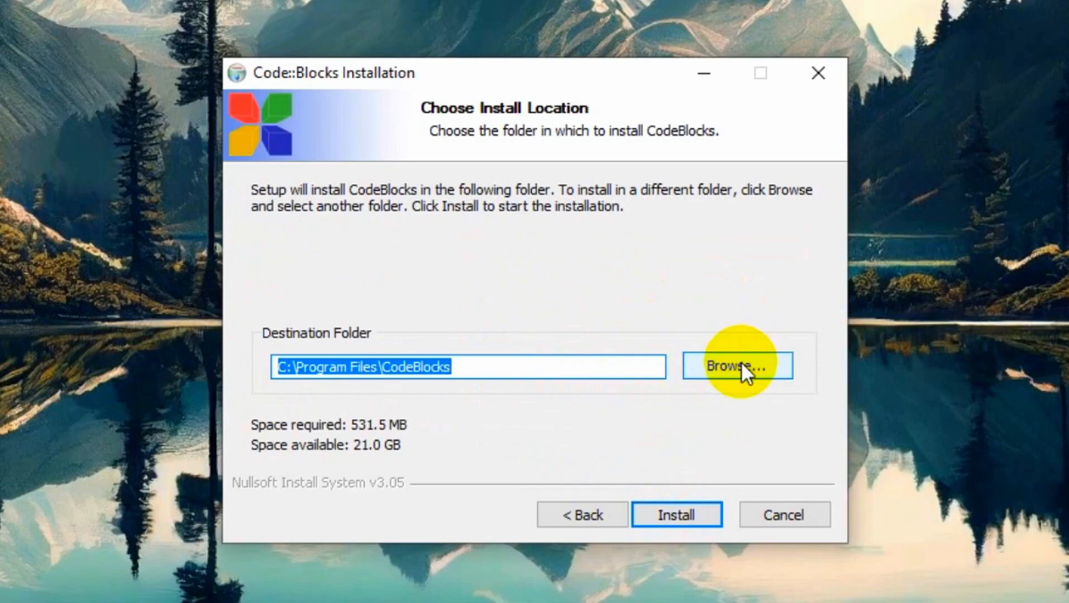
left_click(663, 520)
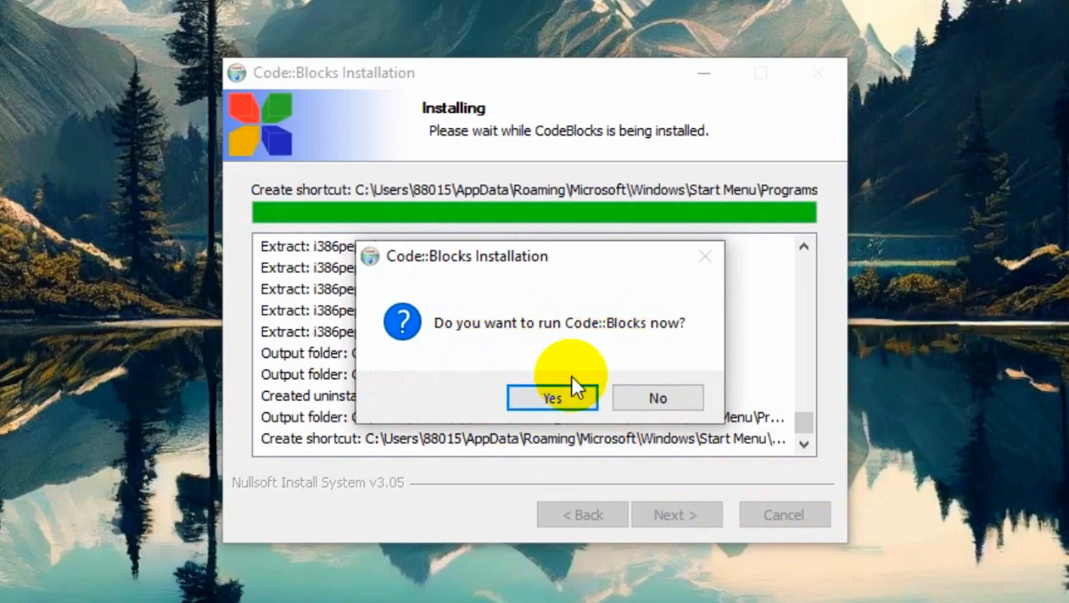
Finish the setup, running Code::Blocks with GNU GCC Compiler as the default and leaving the file associations as they are.
left_click(559, 399)
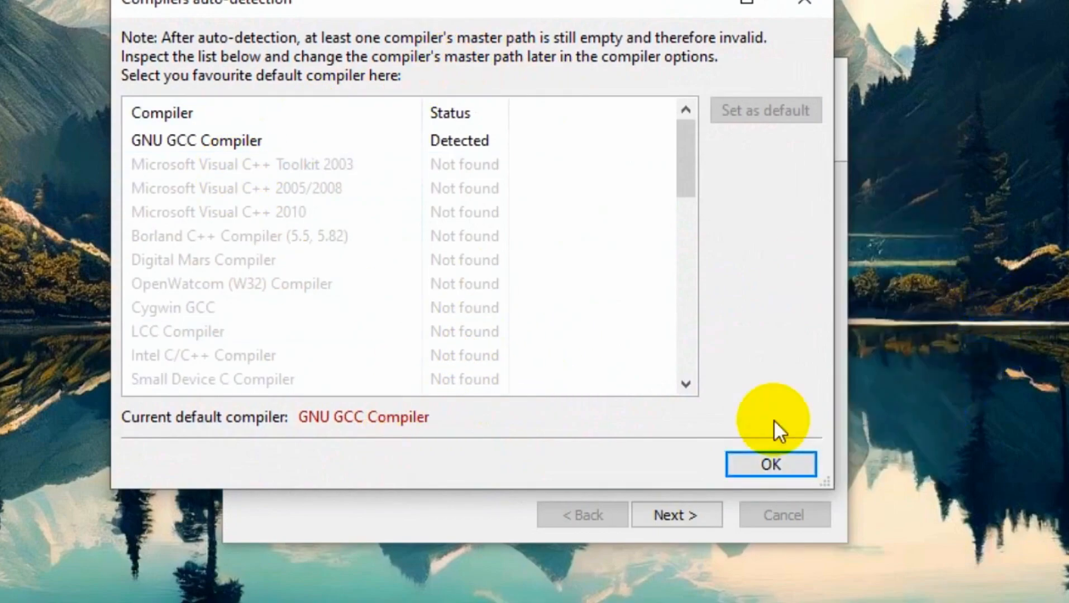
left_click(759, 464)
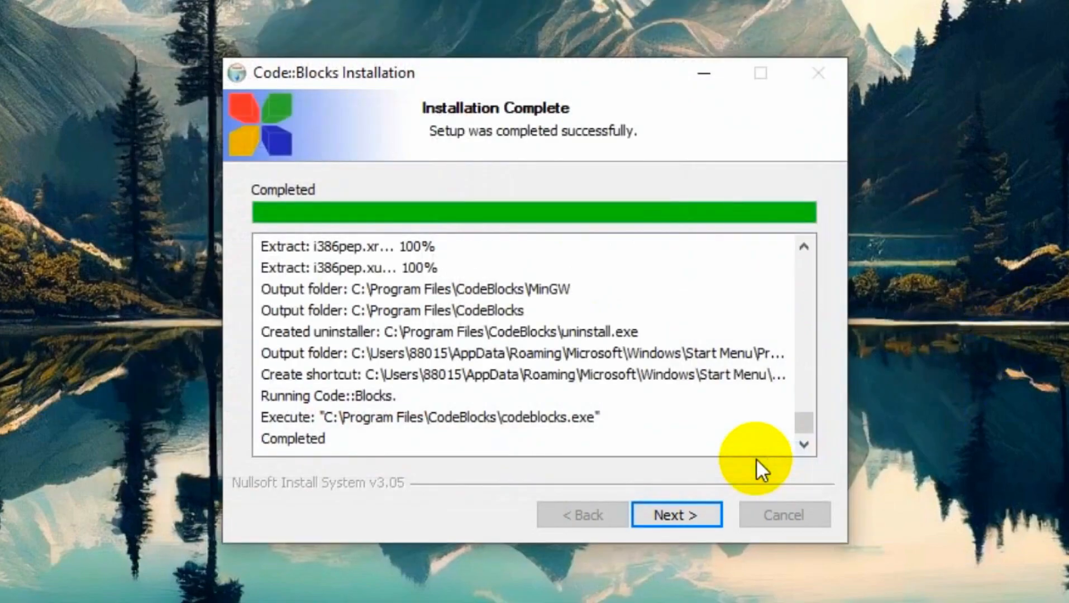
left_click(665, 508)
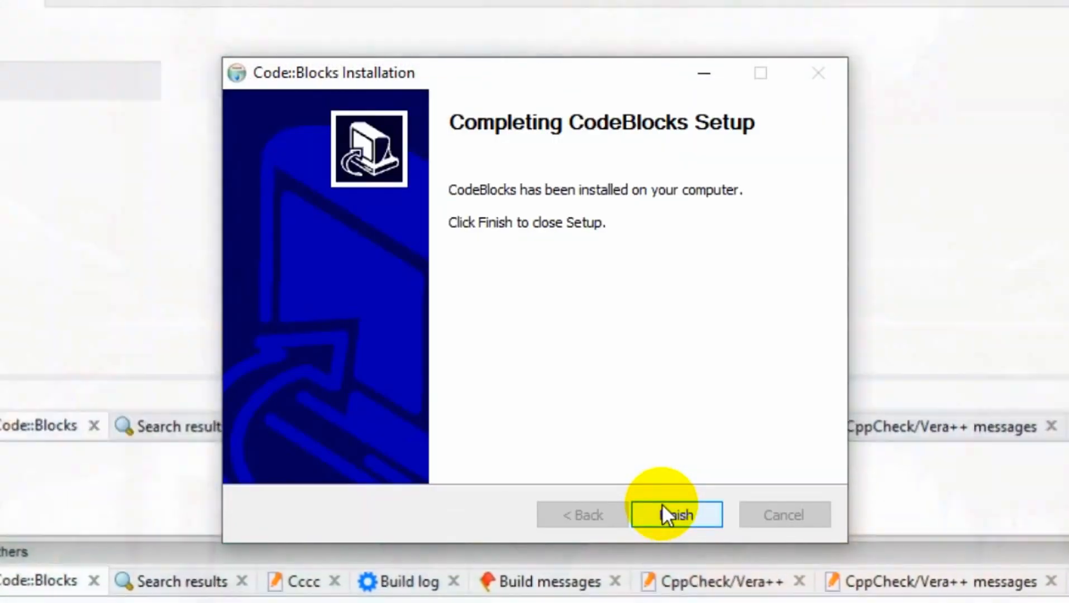
left_click(663, 507)
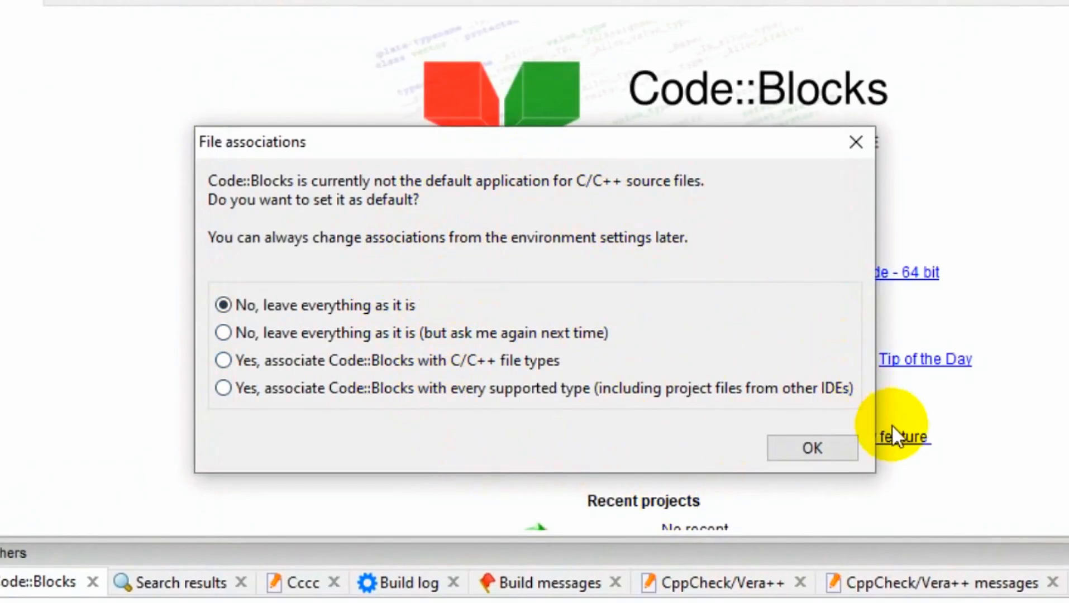
left_click(844, 447)
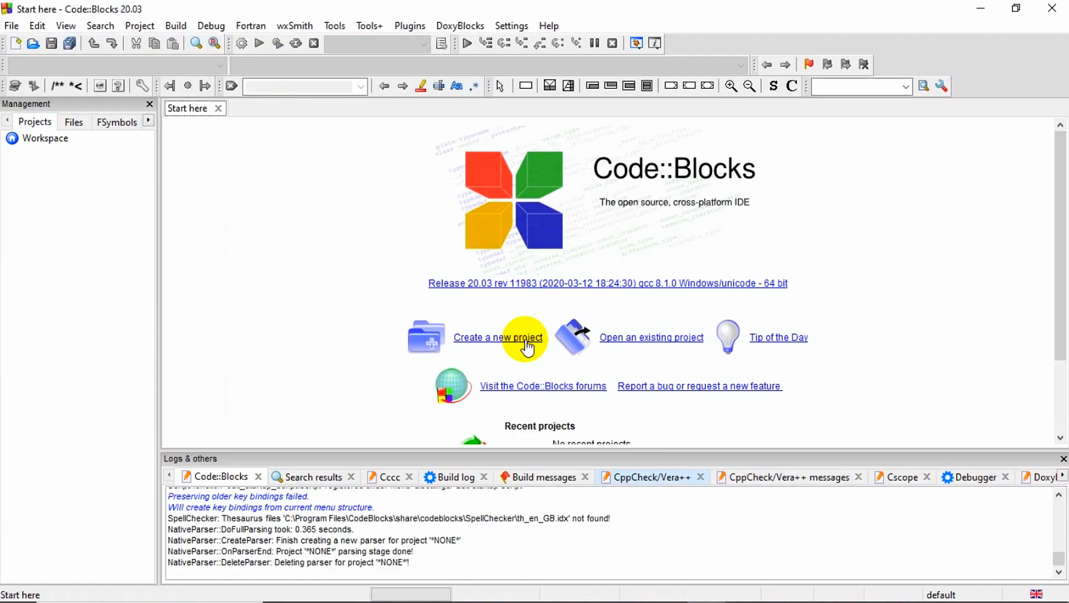
Start a new C/C++ source file from the file templates and choose C as its language.
left_click(527, 348)
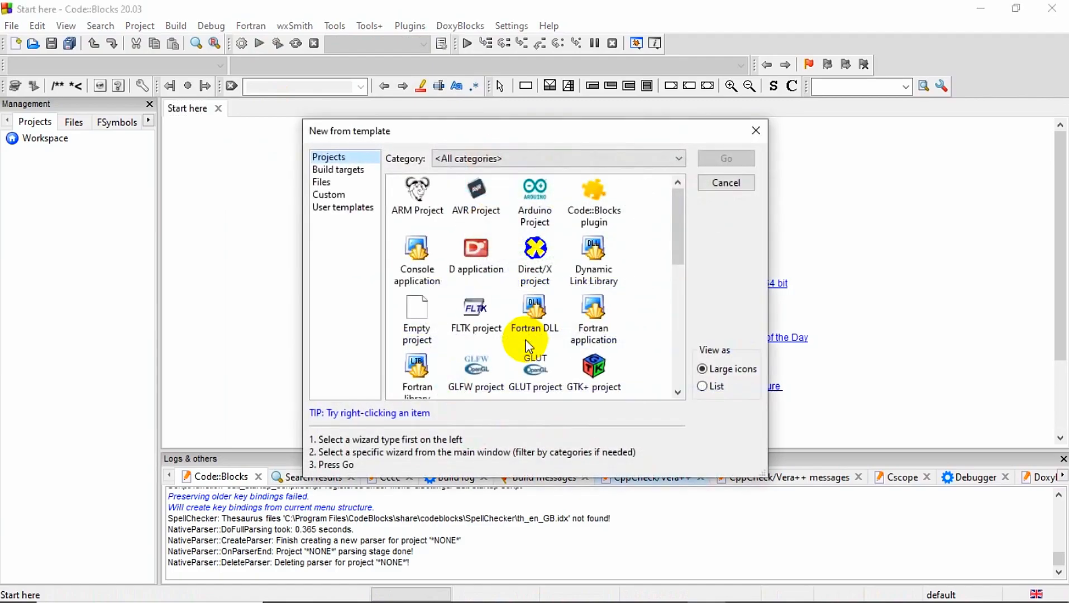
left_click(339, 181)
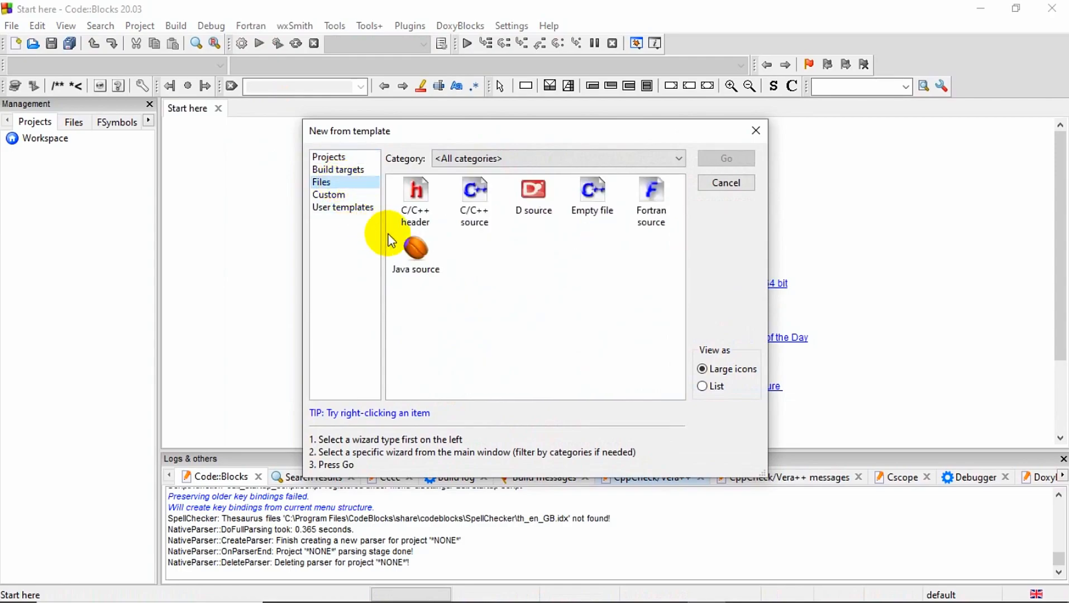
double_click(474, 214)
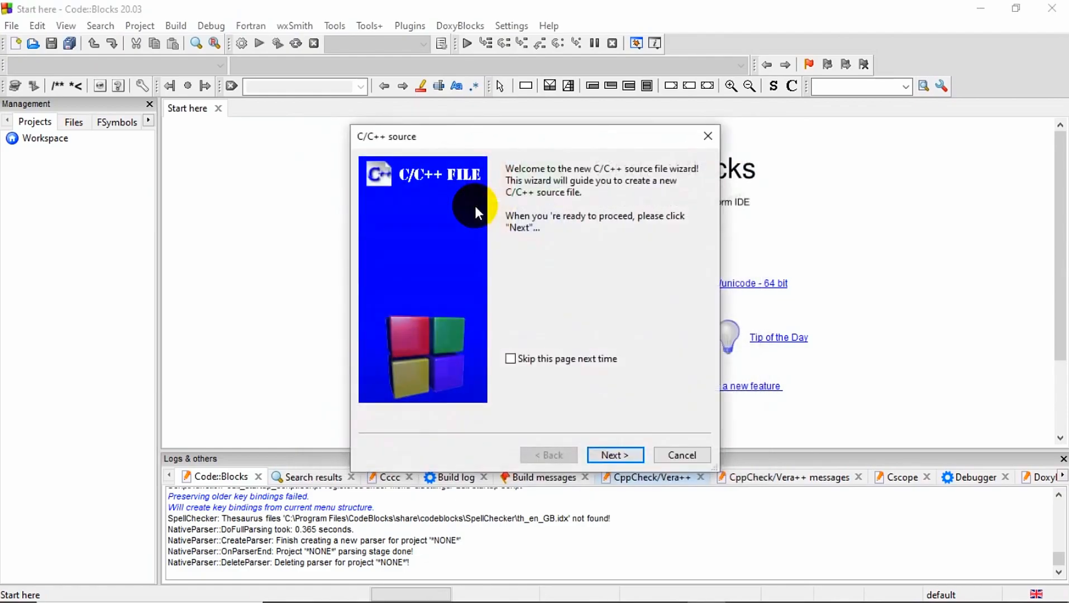
left_click(630, 457)
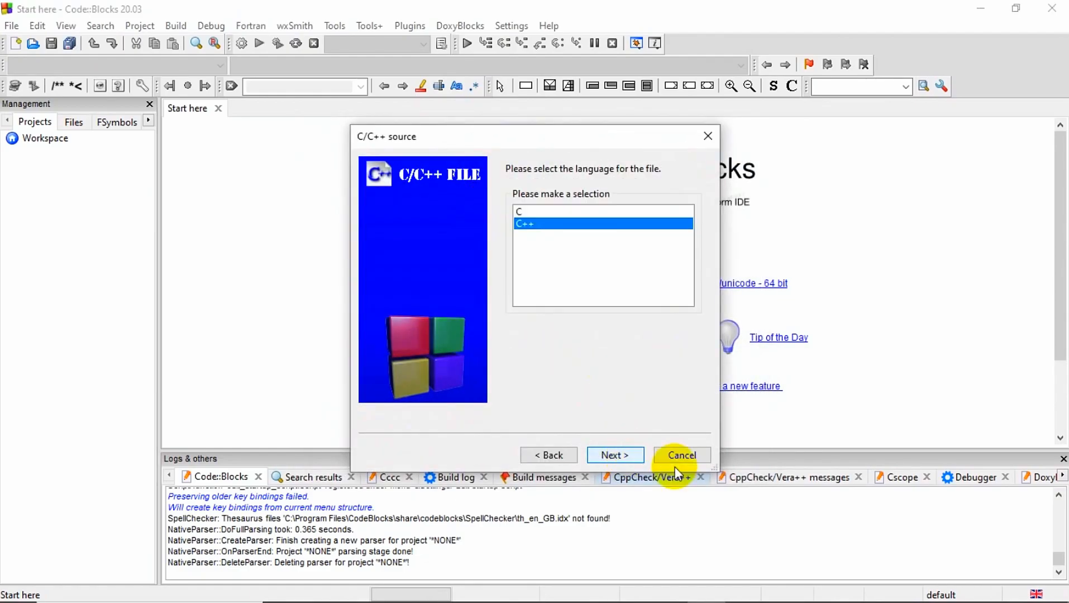
left_click(562, 213)
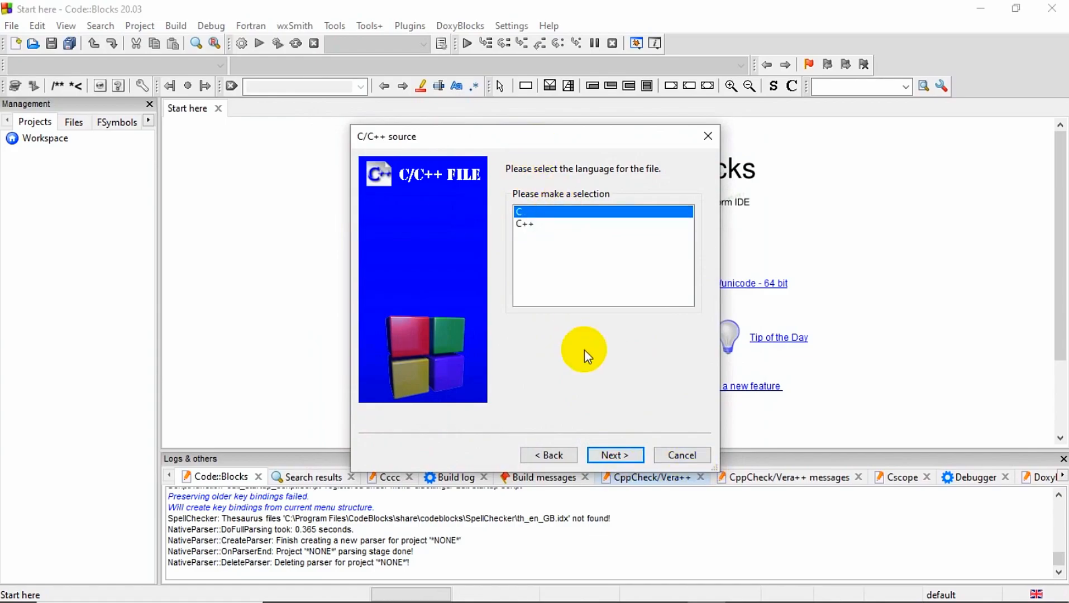
left_click(615, 457)
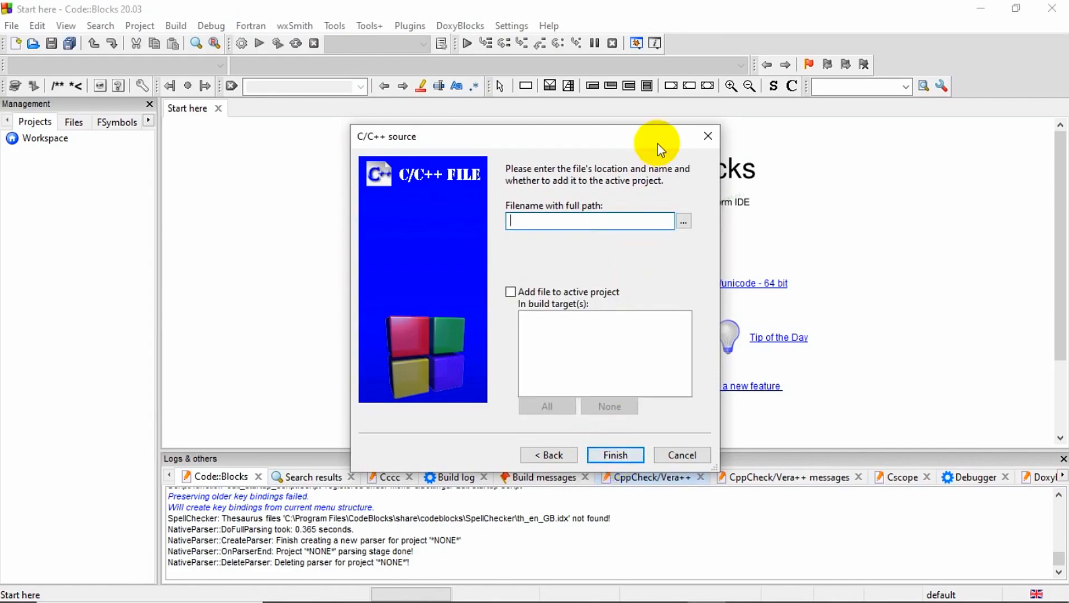
Name the new C source file "Programs file" in the Documents folder and create it without adding it to a project.
left_click(685, 222)
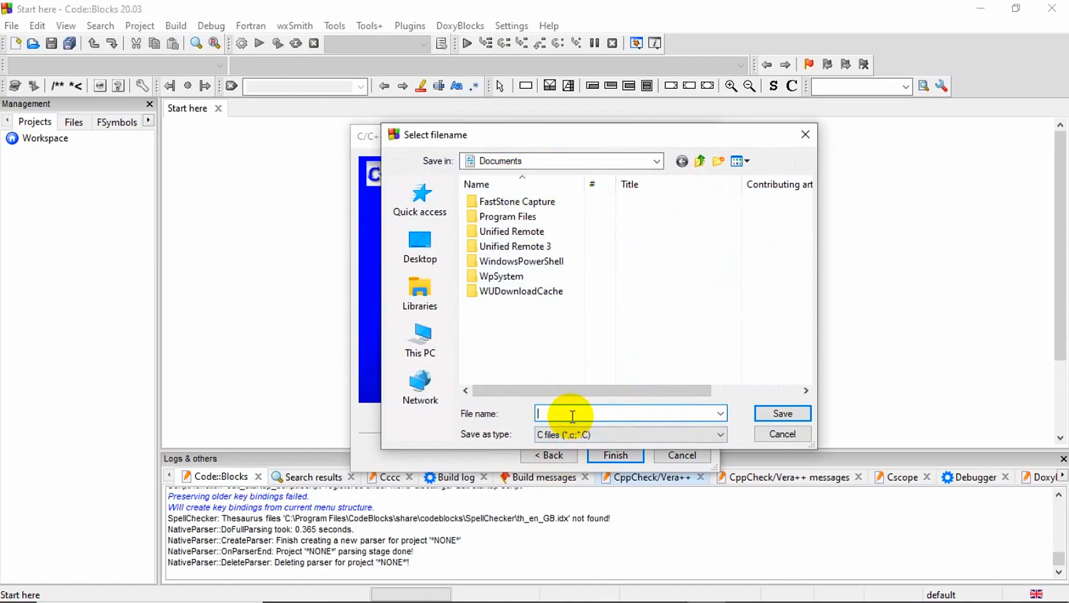
type("Progt")
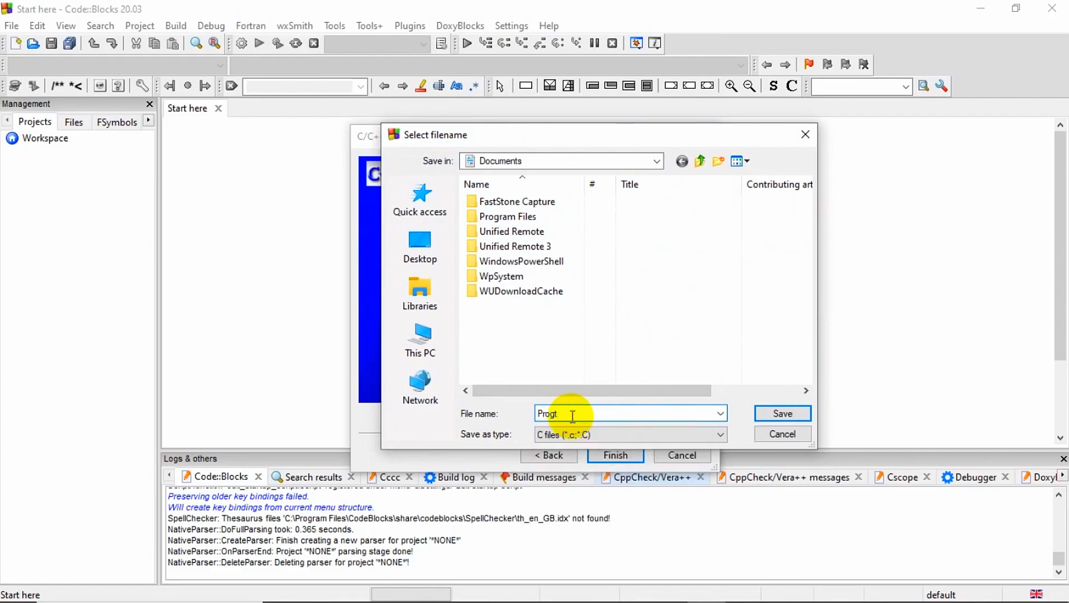
key("BackSpace")
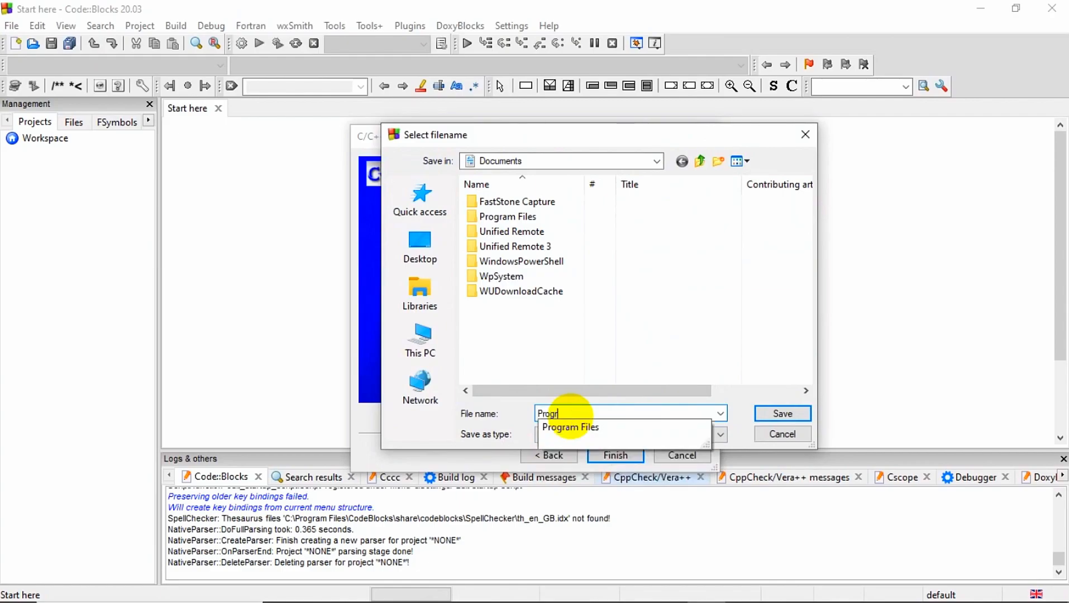
type("rams")
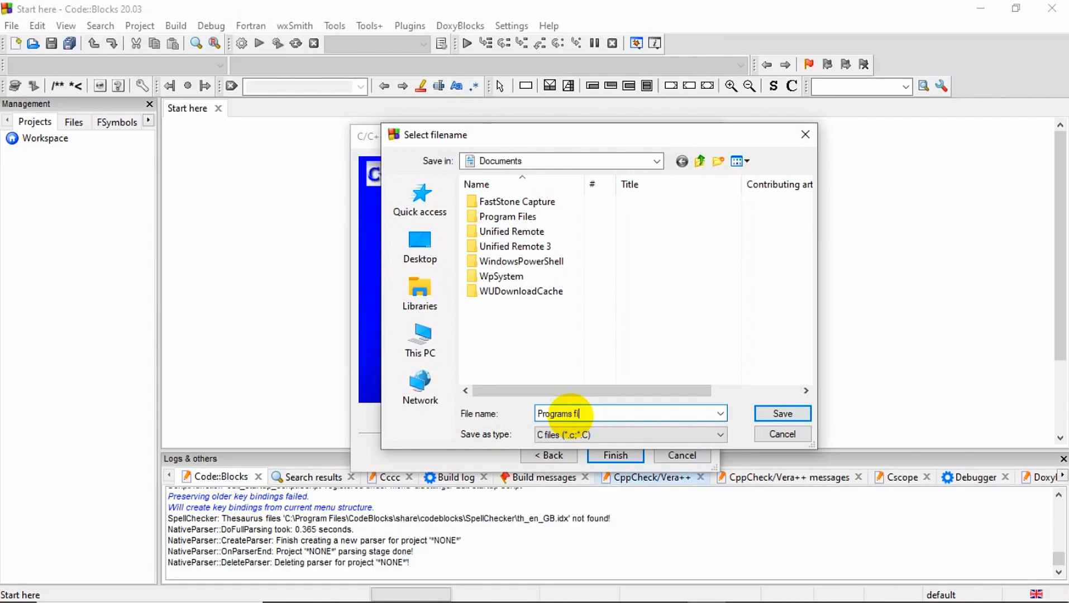
type("file")
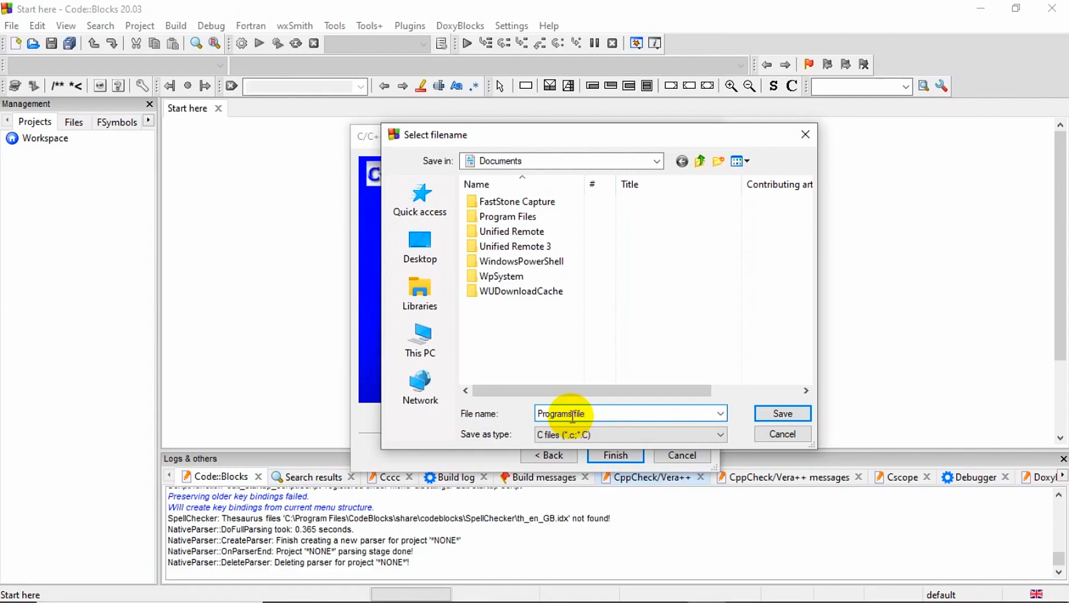
left_click(783, 413)
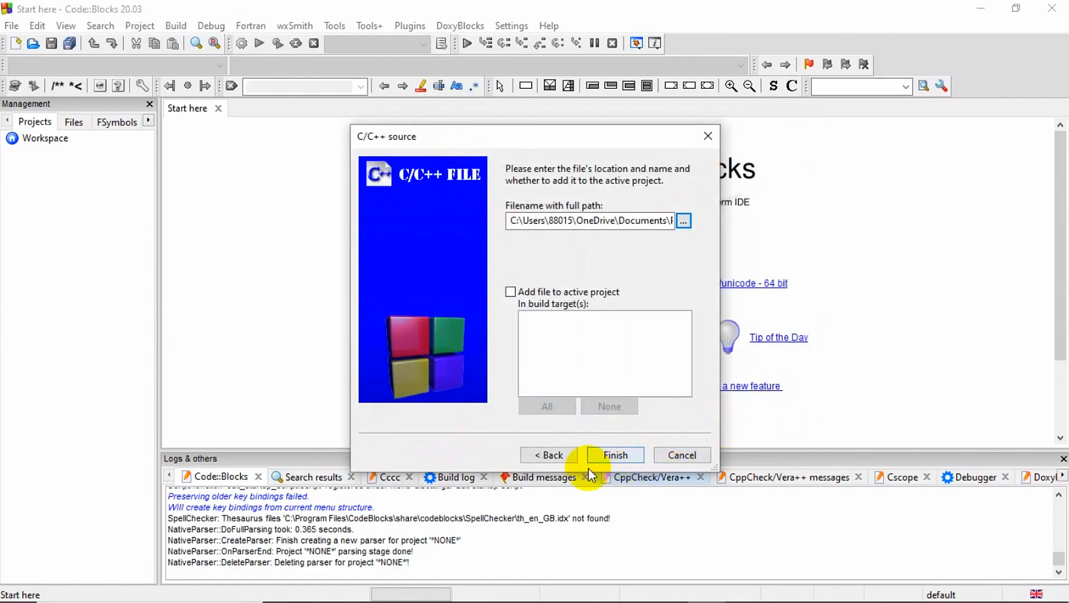
left_click(612, 455)
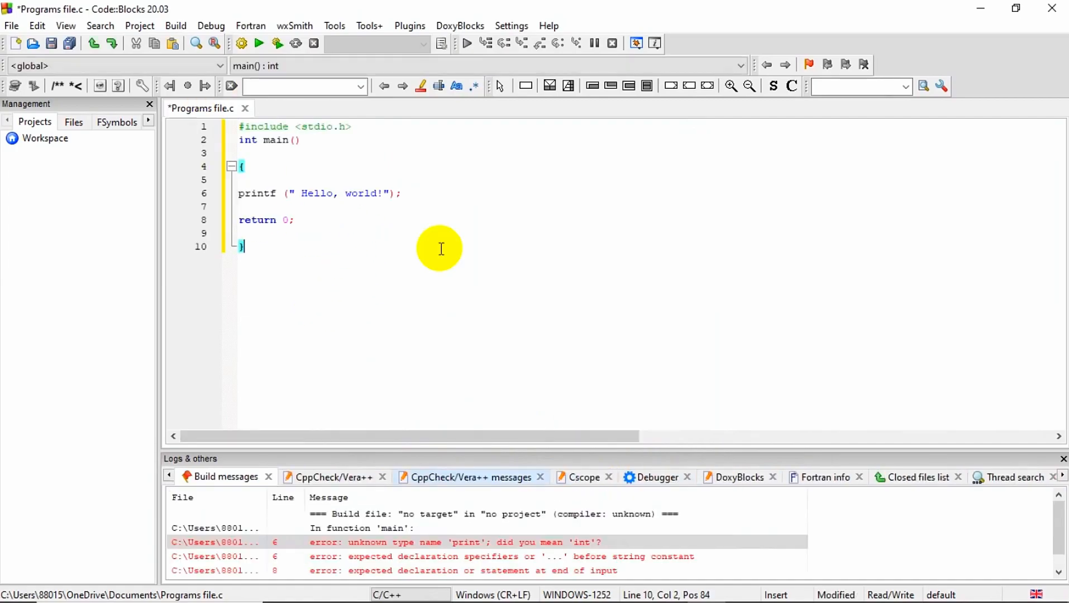
Replace the file's contents with a C program that includes stdio.h, prints " Hello, world!" with printf in main() and returns 0, and save it.
key("ctrl+a")
key("Delete")
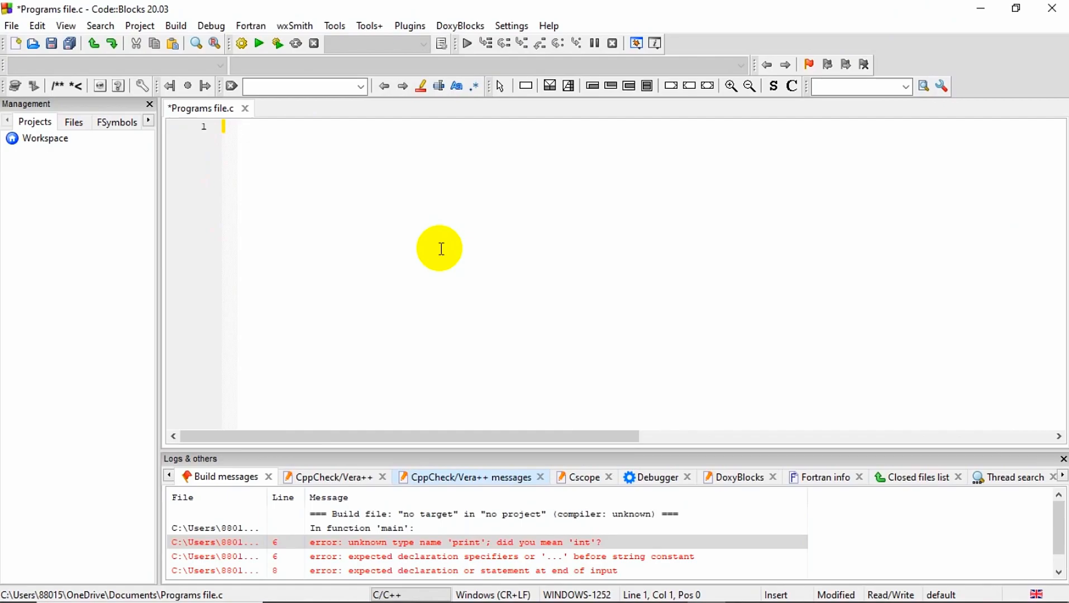
type("#include <stdio.h> int main()  {  printf (\" Hello, world!\");  return 0;  }")
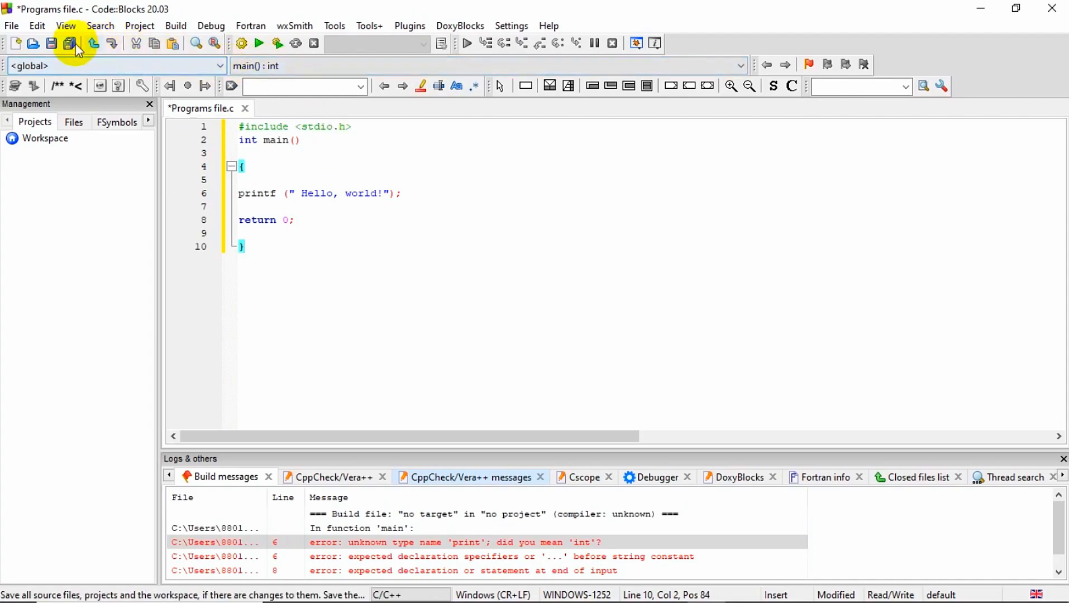
left_click(53, 45)
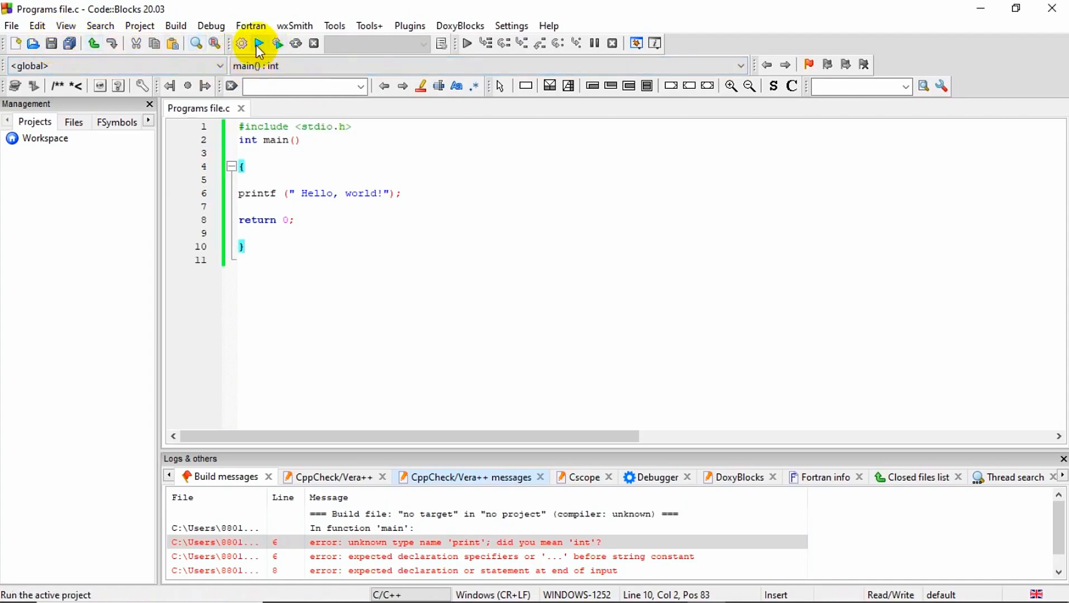
Build and run the program, move its console window aside to view the output, and minimize the console.
left_click(257, 46)
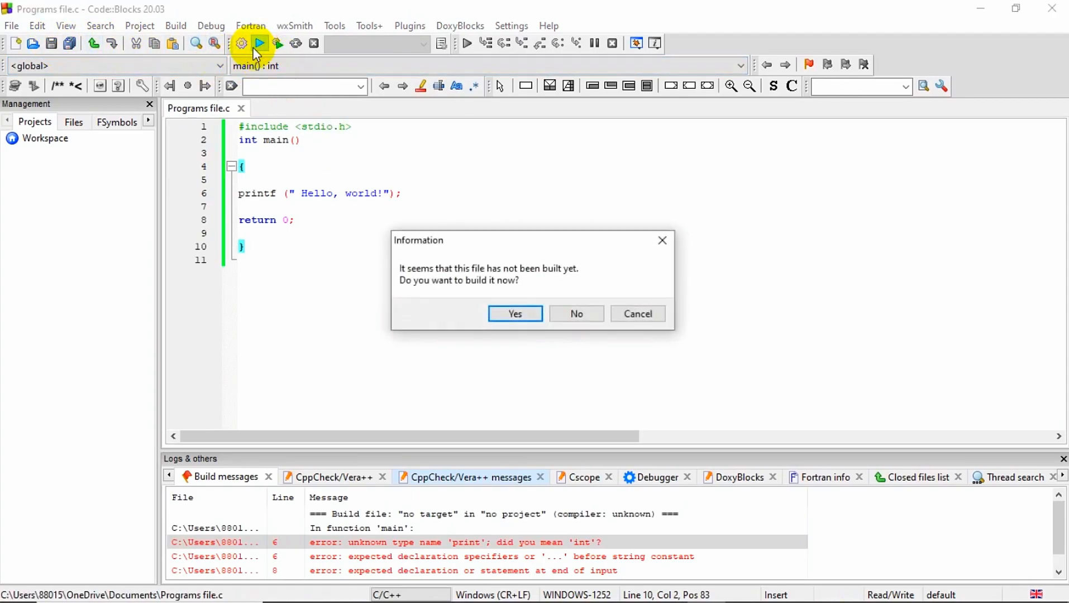
left_click(528, 314)
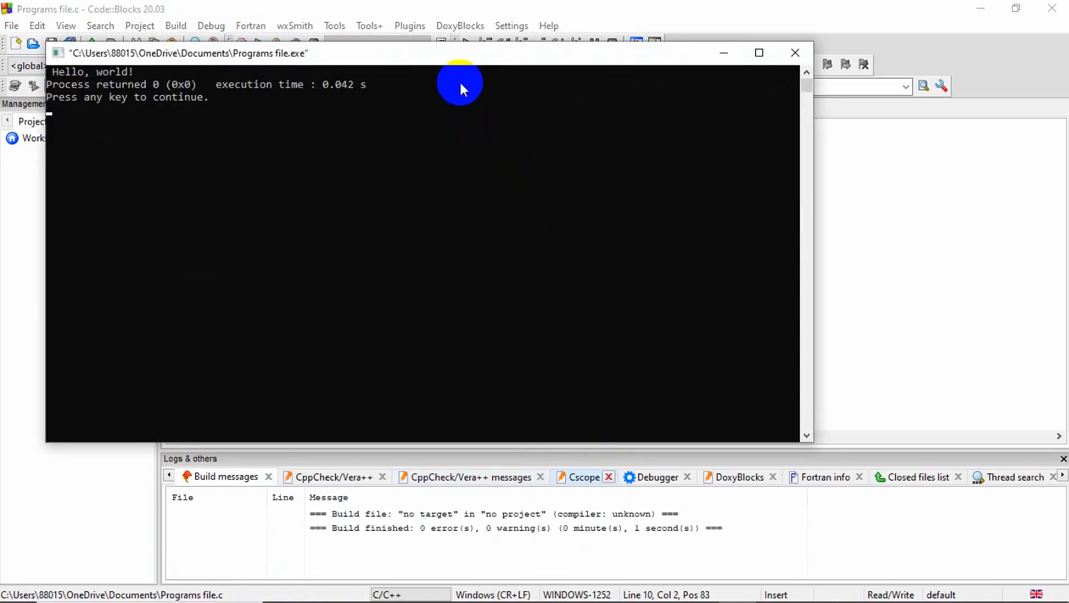
left_click_drag(445, 57, 664, 99)
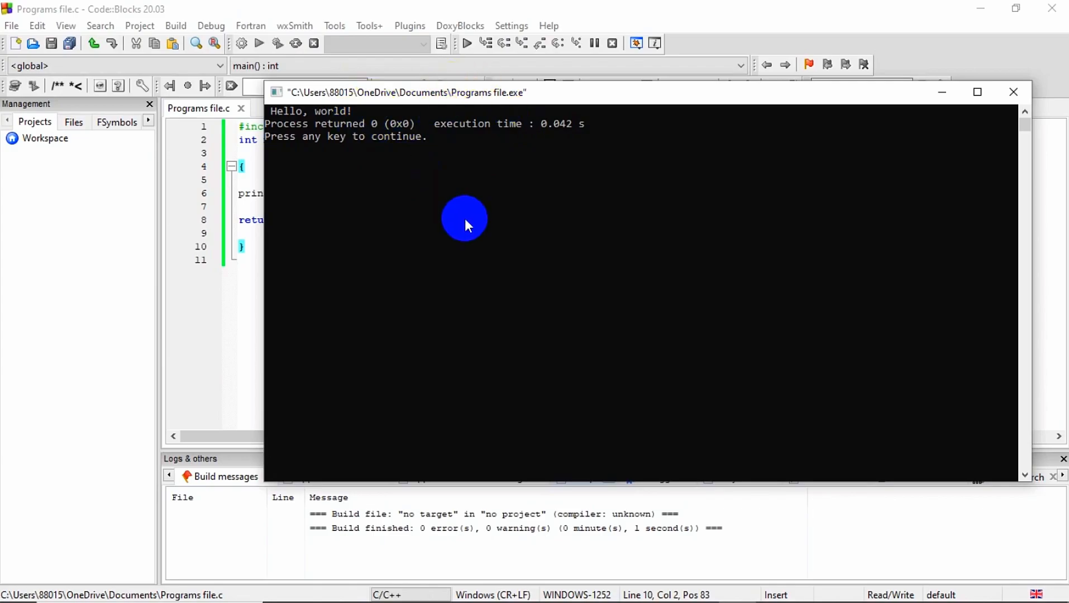
left_click(941, 90)
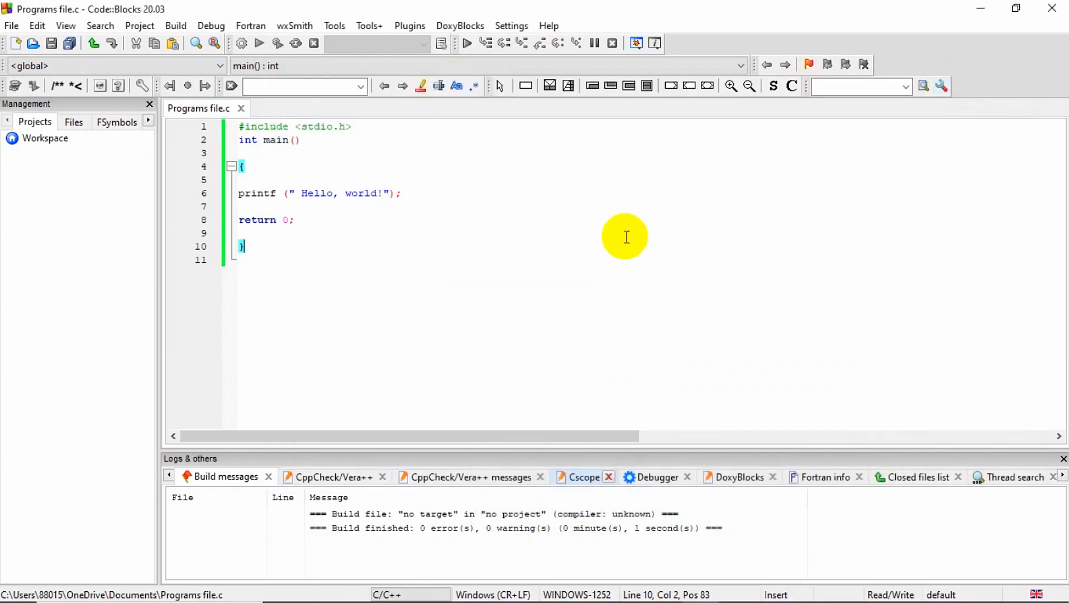